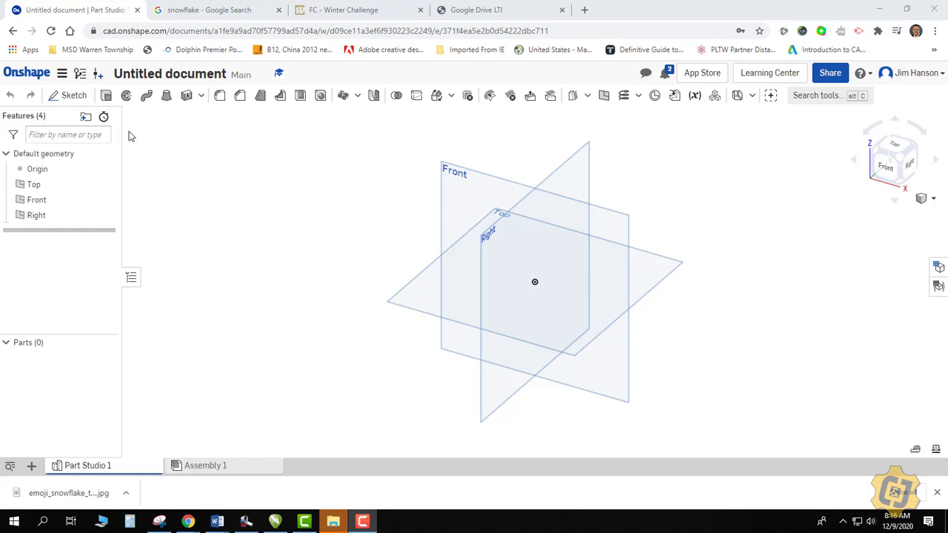
Step: Start a new sketch on the Front plane and view it face-on
left_click(75, 97)
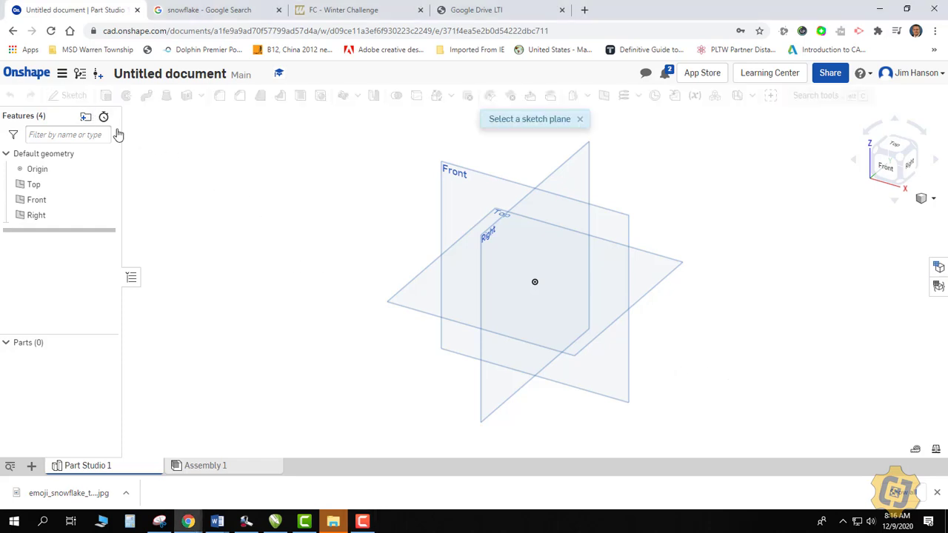
left_click(453, 193)
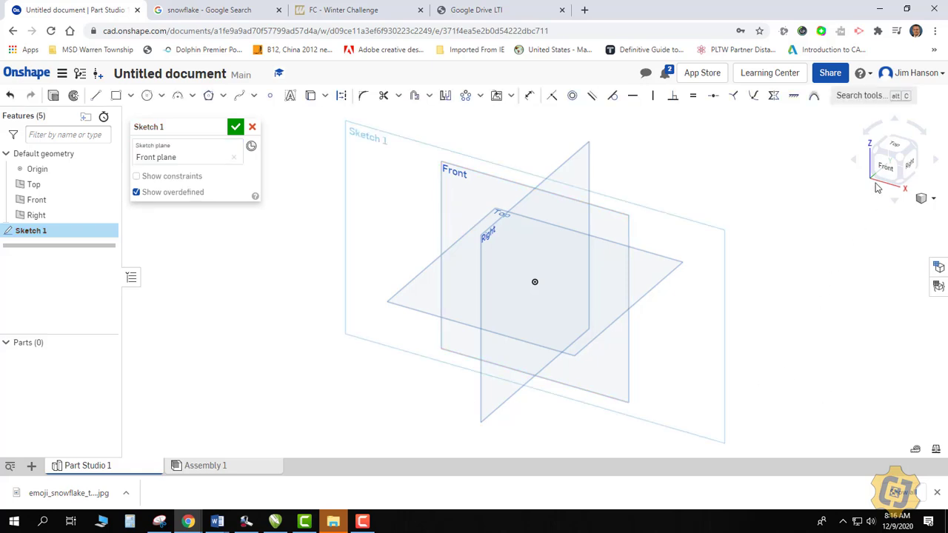
key("n")
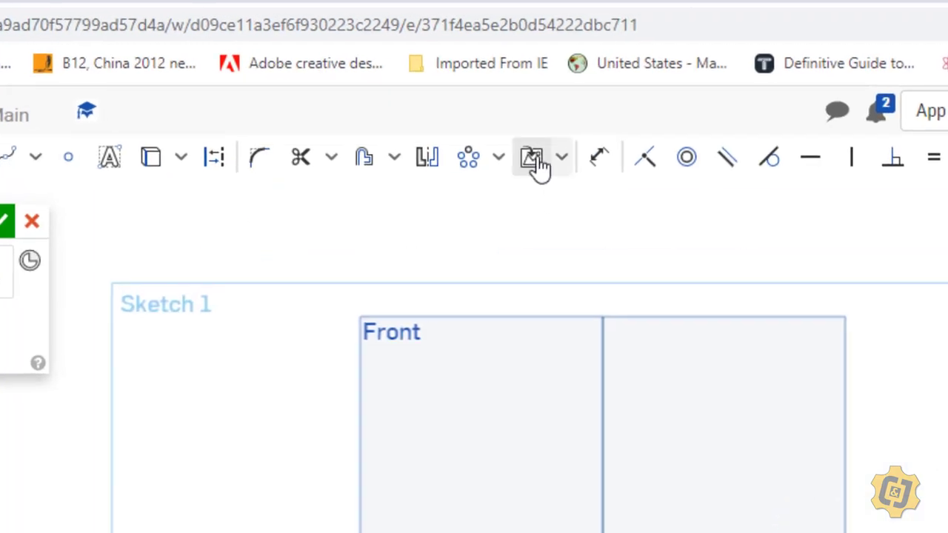
Step: Open the Insert image panel from the Insert menu, after briefly opening the DXF/DWG panel
left_click(561, 157)
left_click(556, 197)
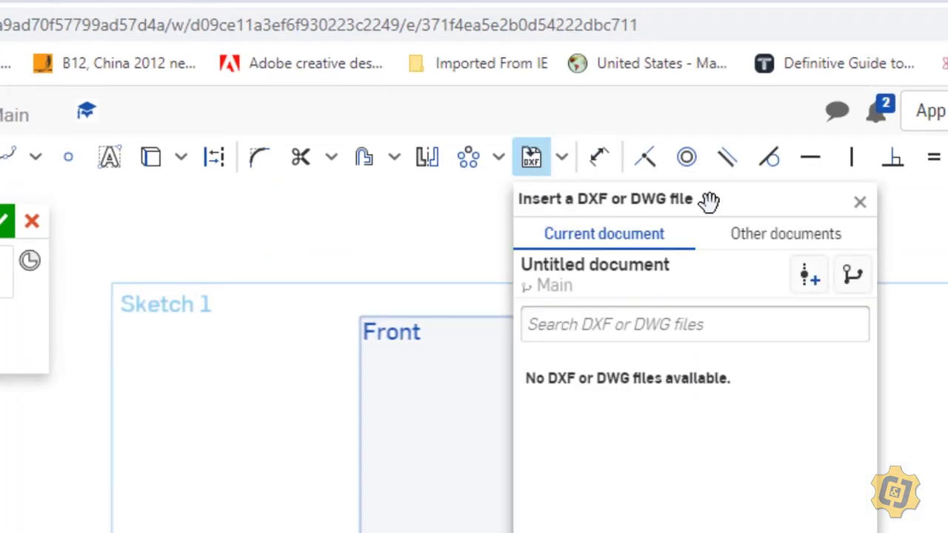
left_click(860, 202)
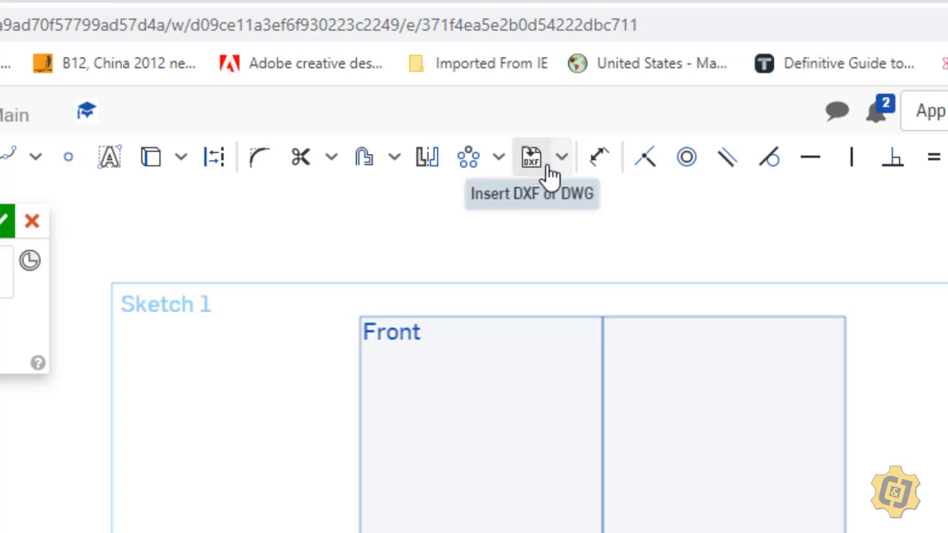
left_click(560, 157)
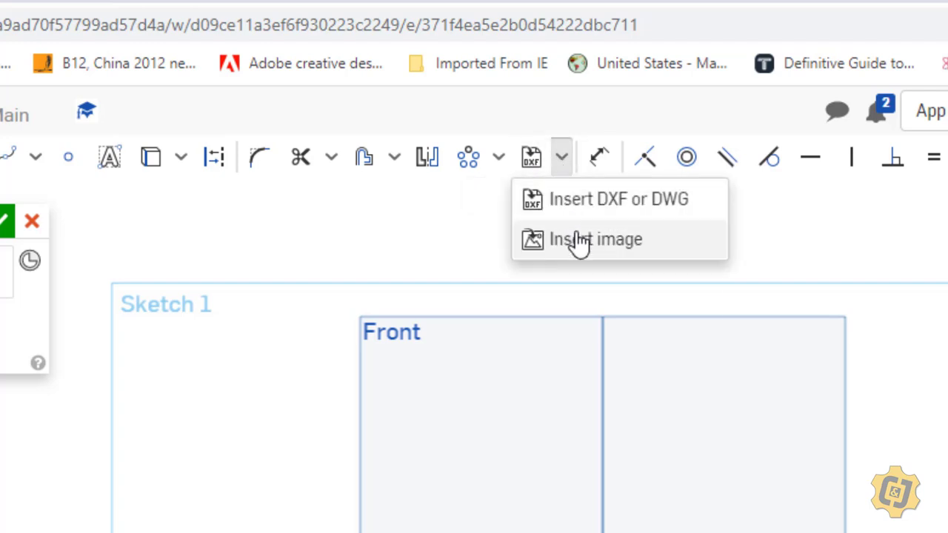
left_click(580, 239)
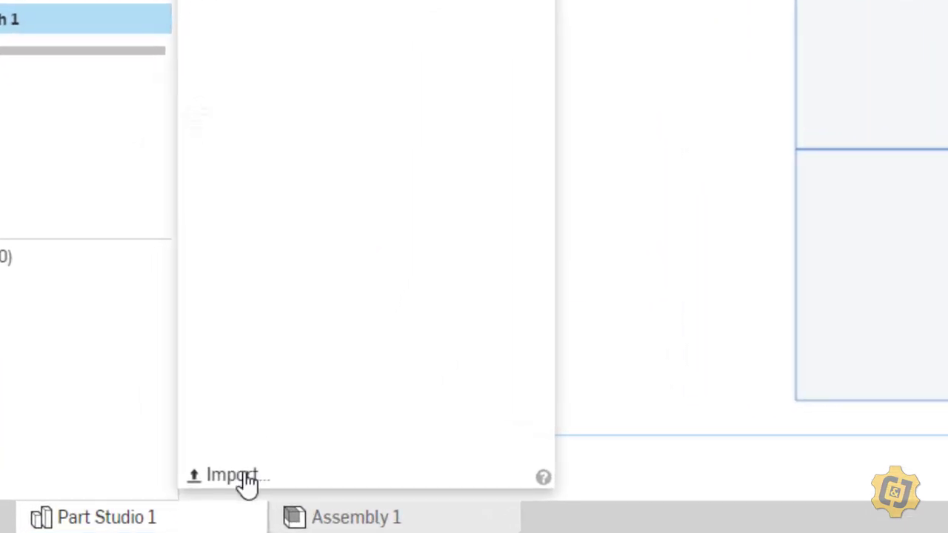
Step: Upload emoji_snowflake_thumb.jpg from the Desktop into the document's images
left_click(245, 478)
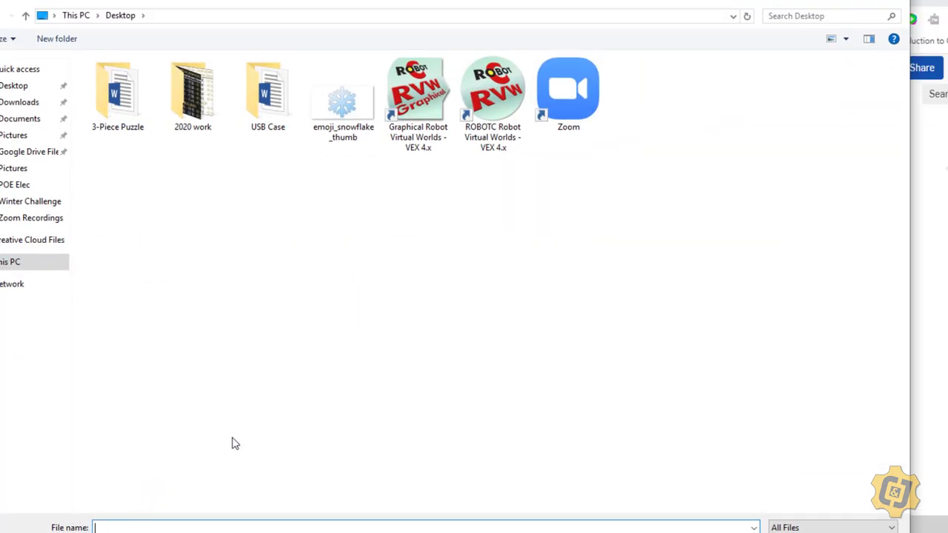
left_click(334, 106)
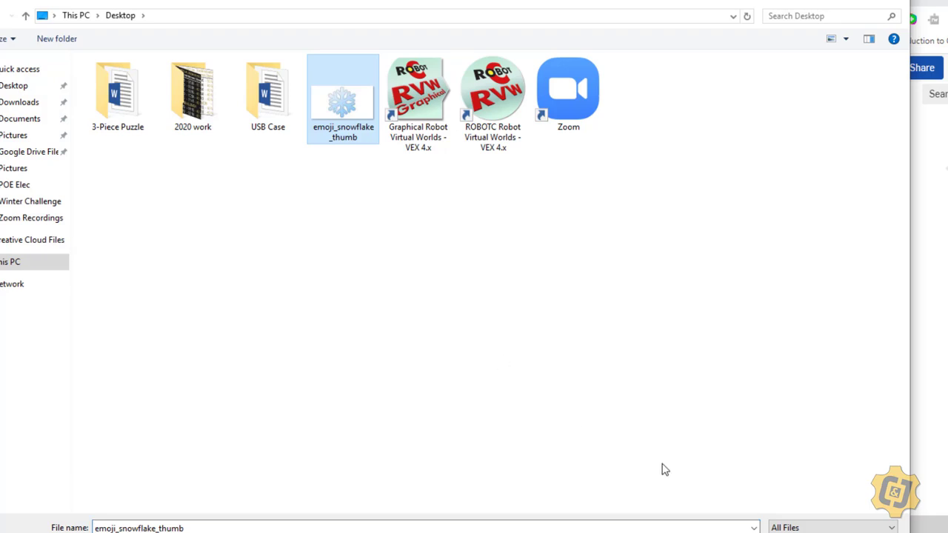
left_click(815, 532)
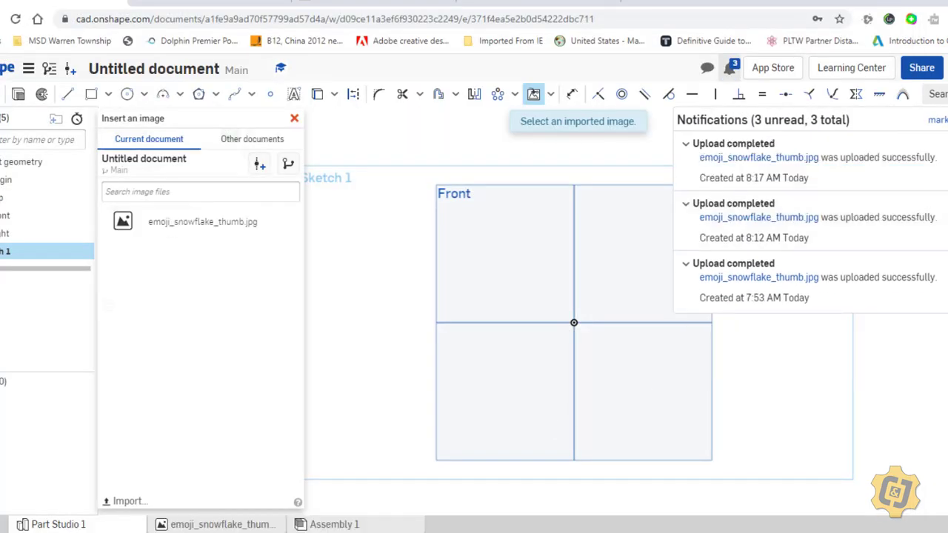
Step: Place the snowflake image by two corners and drag it so its lower-right corner meets the origin
left_click(190, 234)
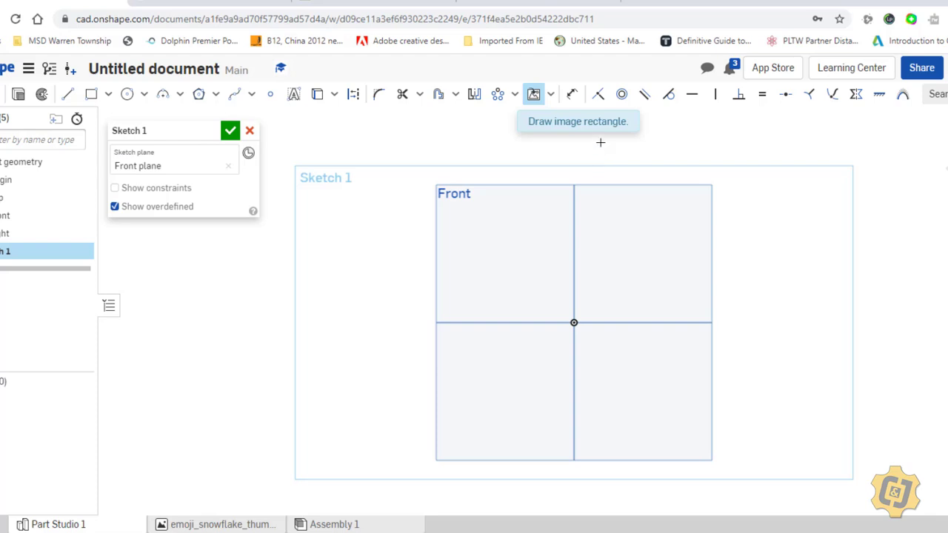
left_click(762, 222)
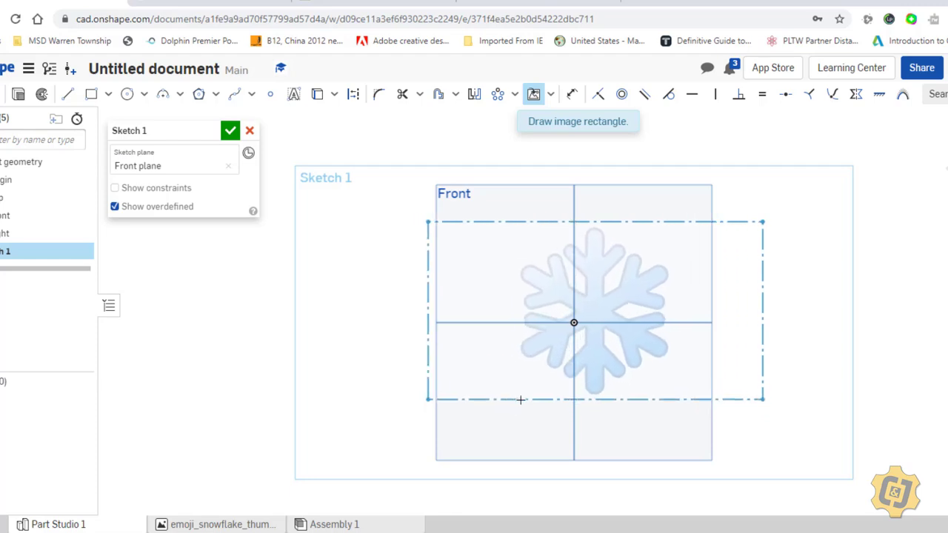
left_click(419, 404)
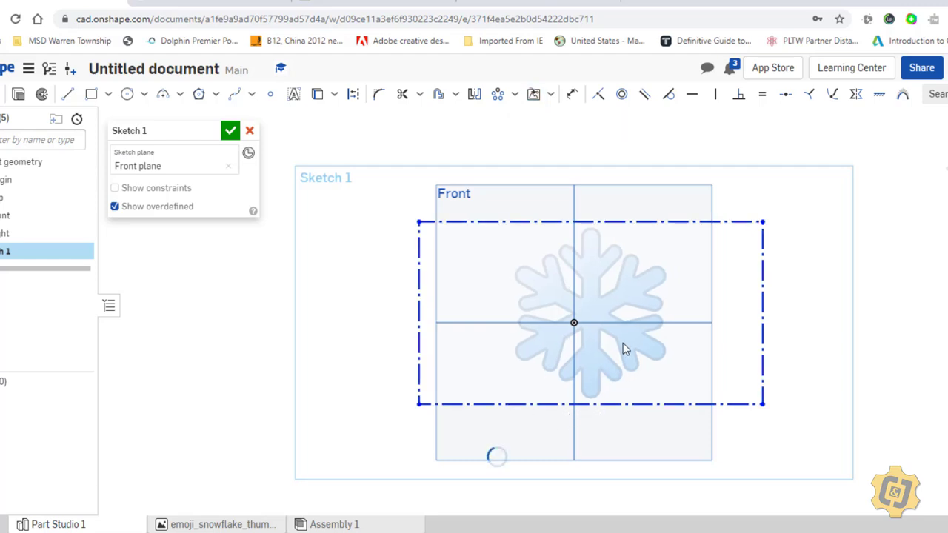
mouse_move(620, 325)
left_mouse_down()
mouse_move(488, 337)
mouse_move(462, 228)
mouse_move(426, 271)
left_mouse_up()
middle_click_drag(624, 324, 778, 378)
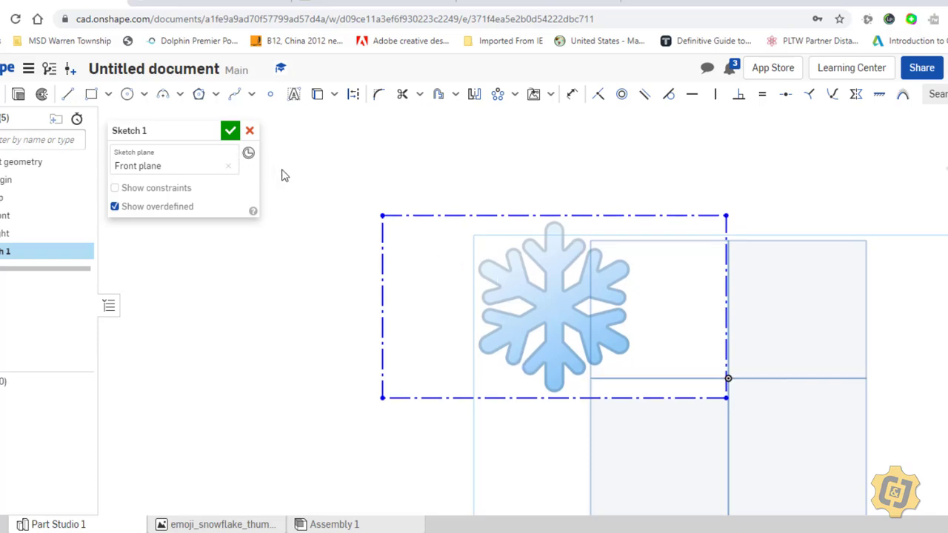
Step: Draw a roughly 3.733 in circle centred on the snowflake, enclosing it
left_click(108, 95)
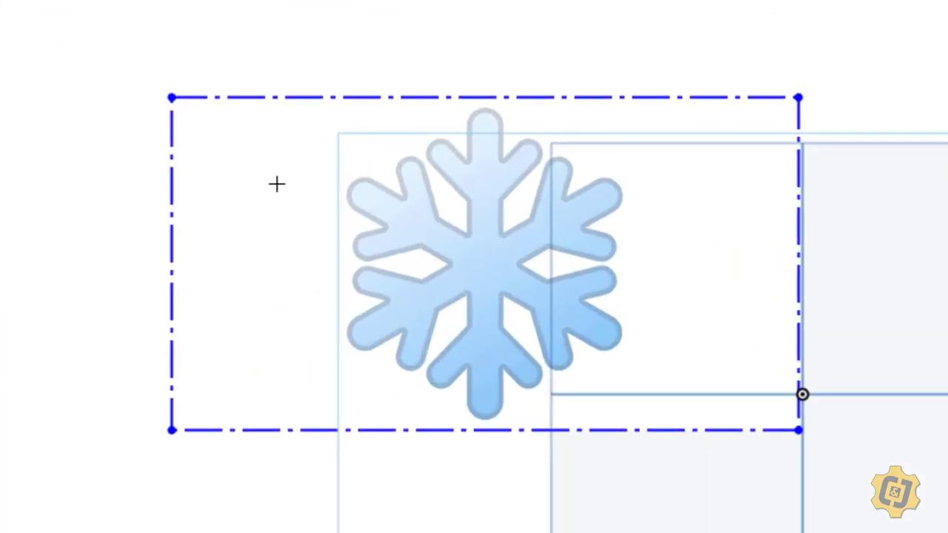
left_click(485, 260)
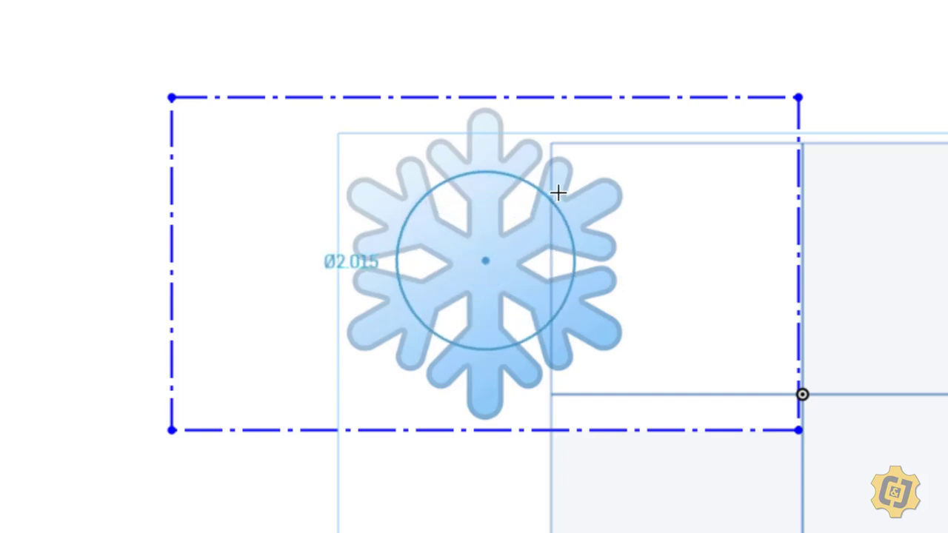
left_click(594, 152)
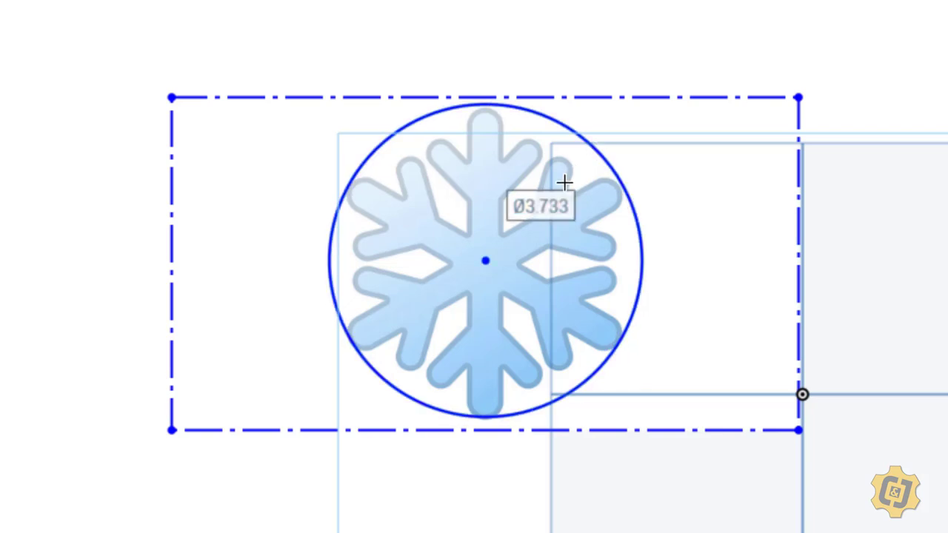
left_click_drag(491, 267, 484, 267)
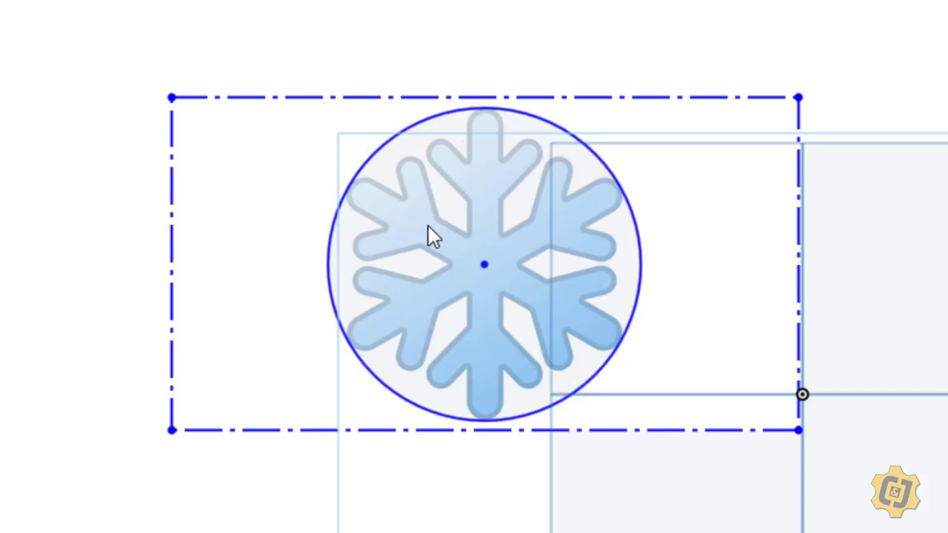
Step: Dimension the circle to a 5 in diameter and snap its centre onto the origin
left_click(502, 78)
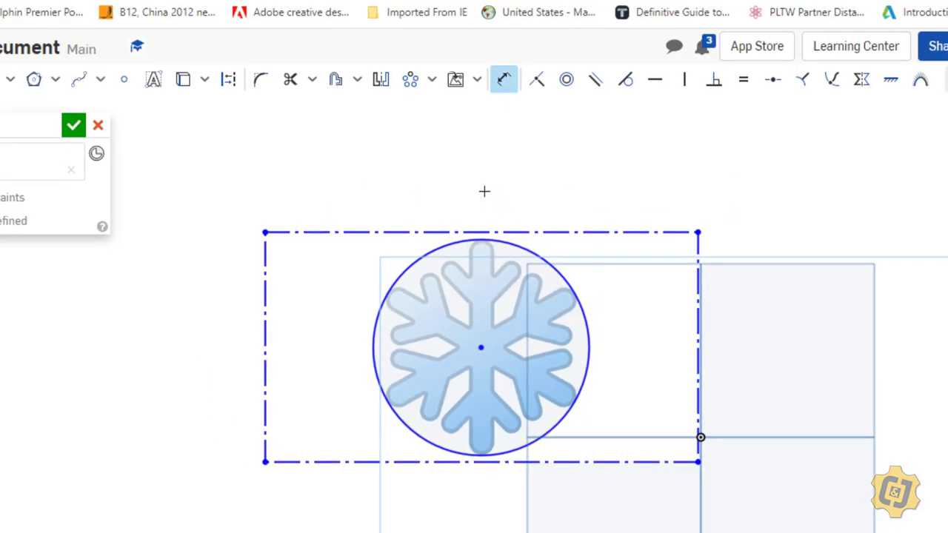
left_click(407, 269)
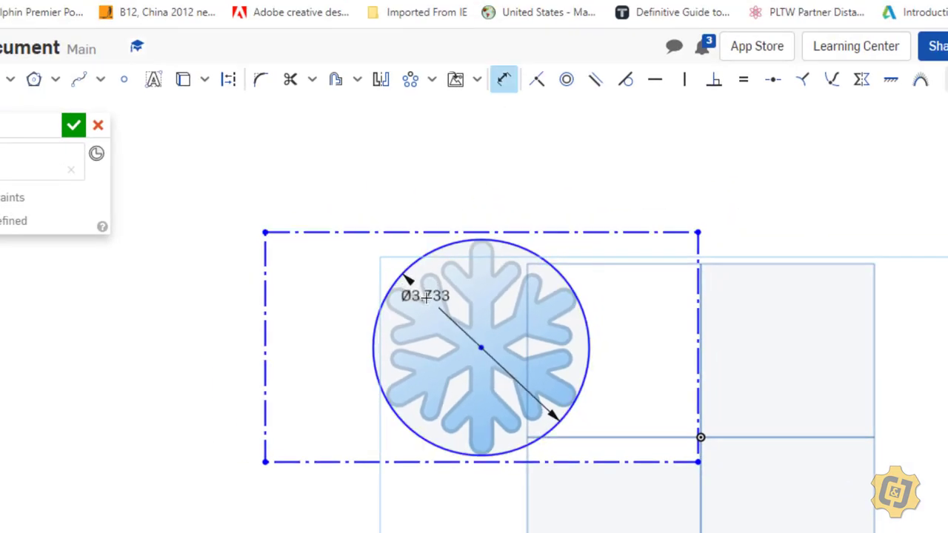
left_click(474, 311)
key("Return")
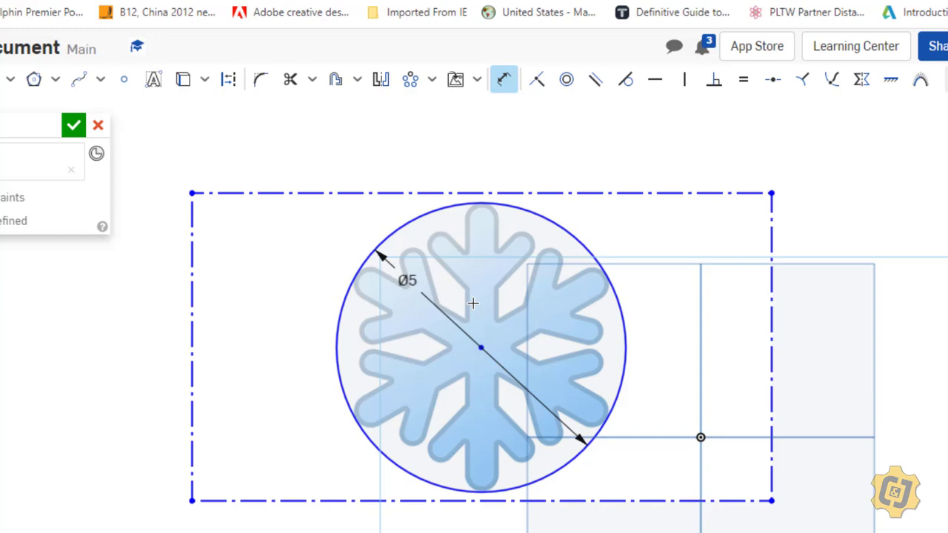
key("Escape")
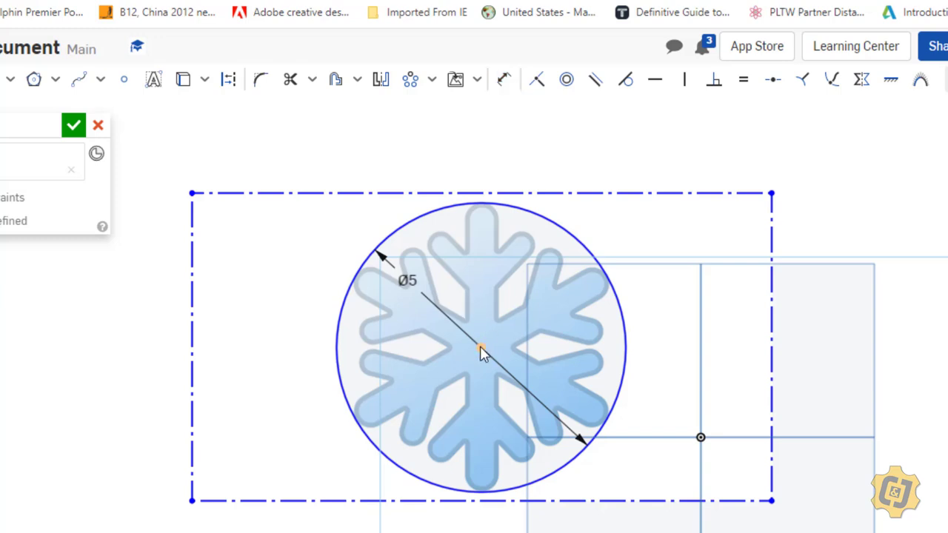
mouse_move(480, 348)
left_mouse_down()
mouse_move(643, 434)
mouse_move(702, 440)
mouse_move(615, 417)
mouse_move(677, 440)
left_mouse_up()
middle_click_drag(738, 231, 556, 154)
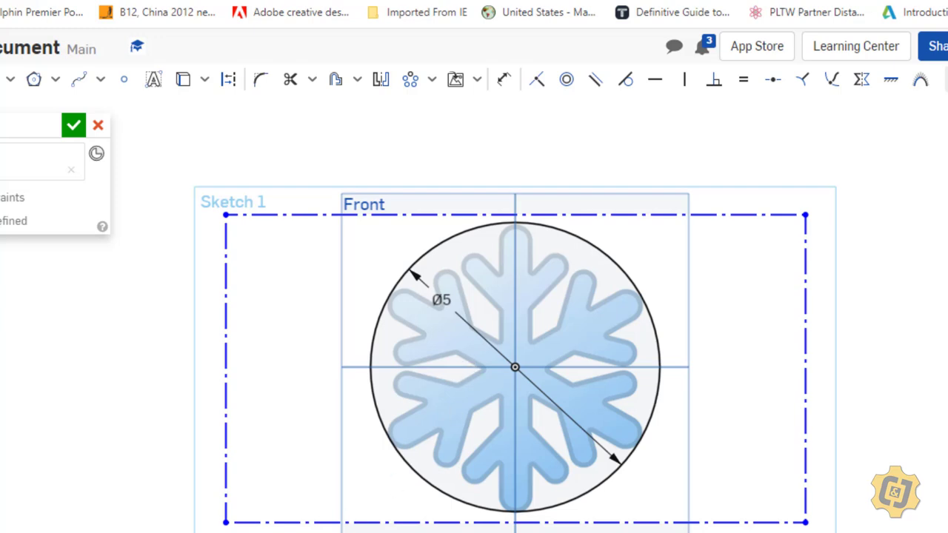
Step: Delete everything in the sketch and draw a new 5 in diameter circle at the origin
left_click_drag(176, 532, 913, 160)
key("Delete")
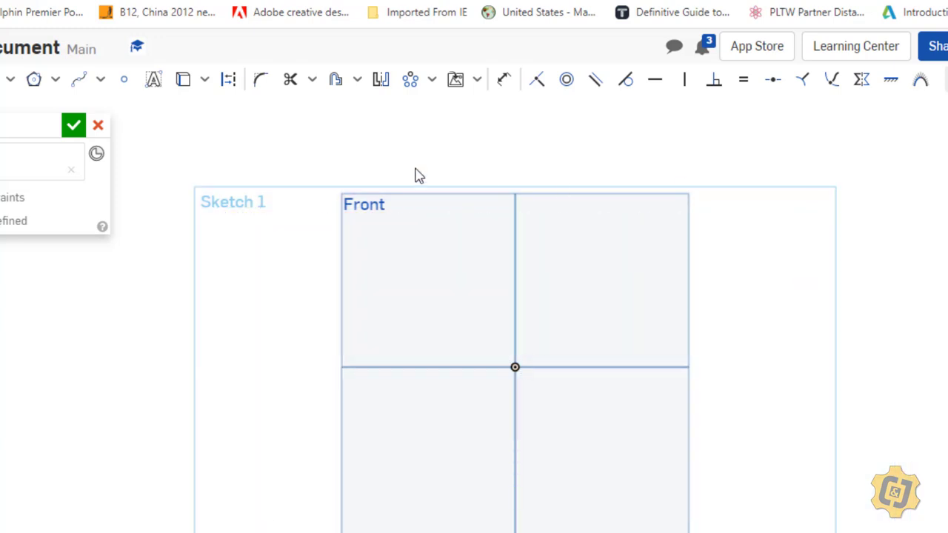
left_click(514, 366)
left_click(434, 490)
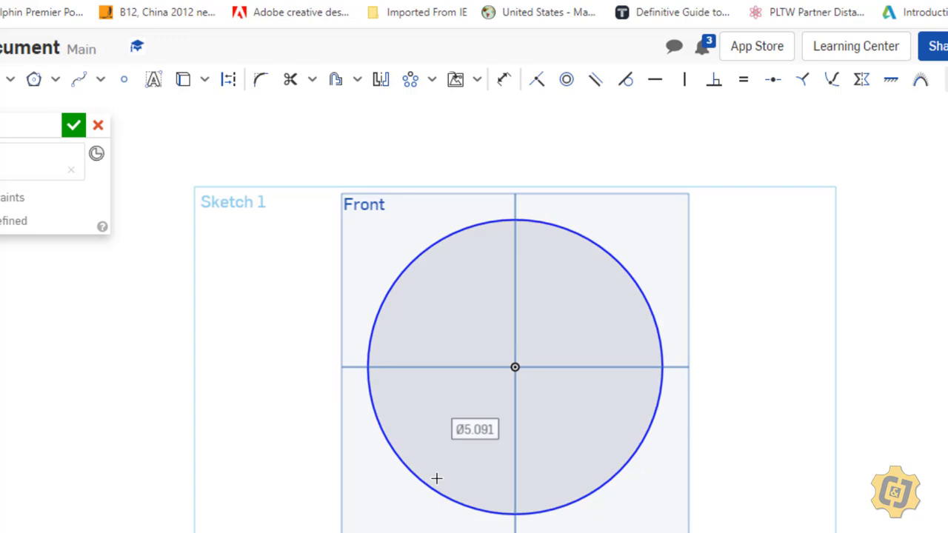
type("5")
key("Return")
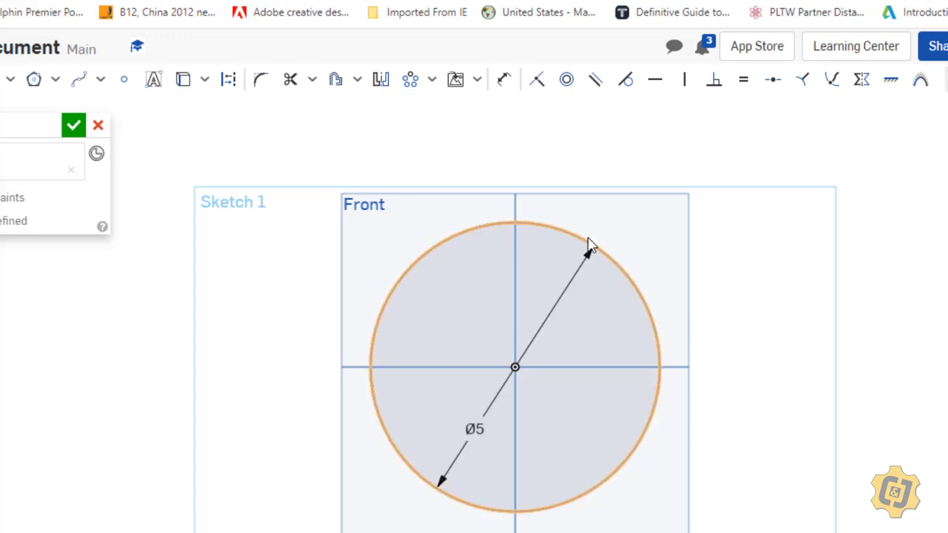
Step: Insert the snowflake image over the circle and move it to the circle's centre
left_click(455, 79)
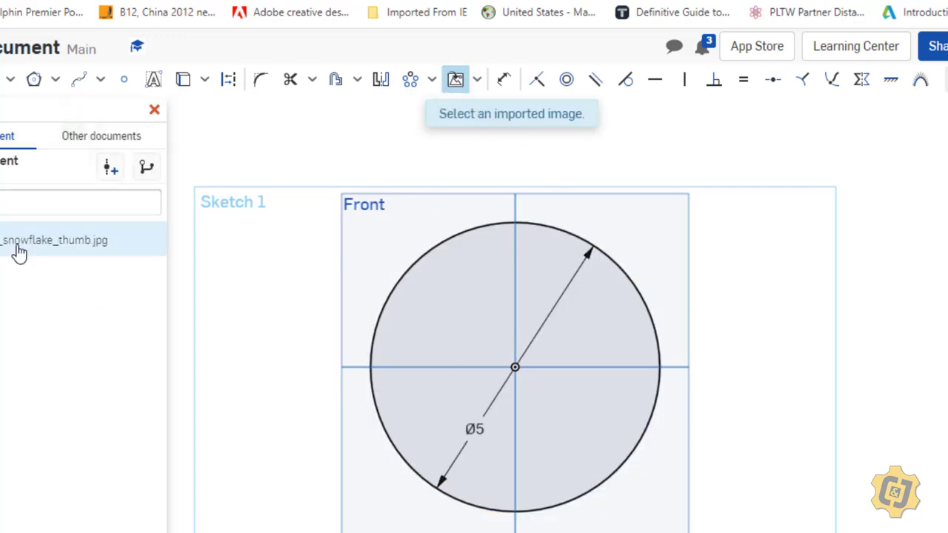
left_click(18, 244)
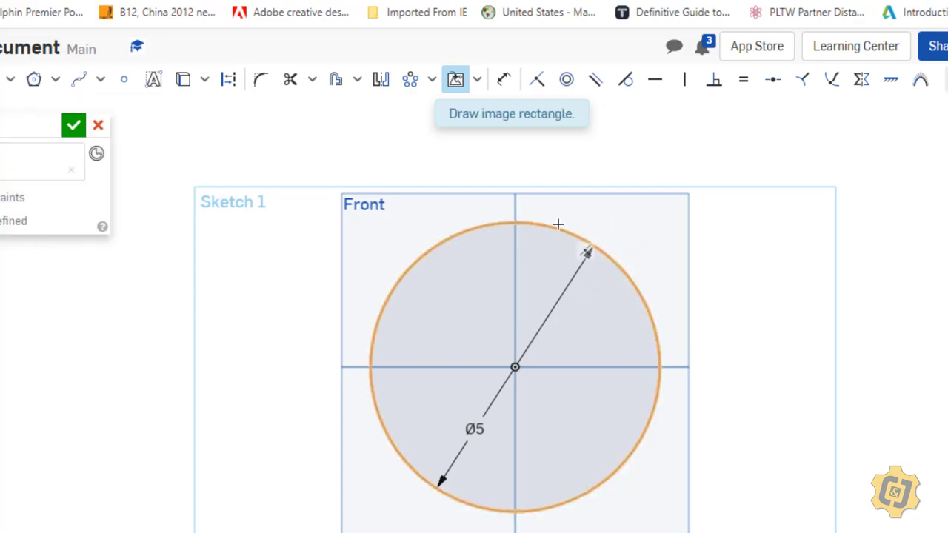
left_click(650, 222)
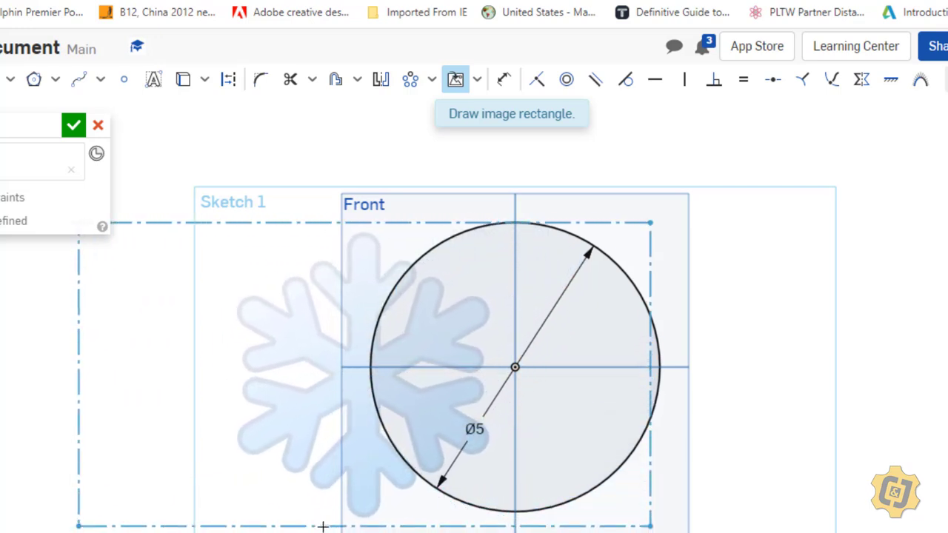
left_click(329, 525)
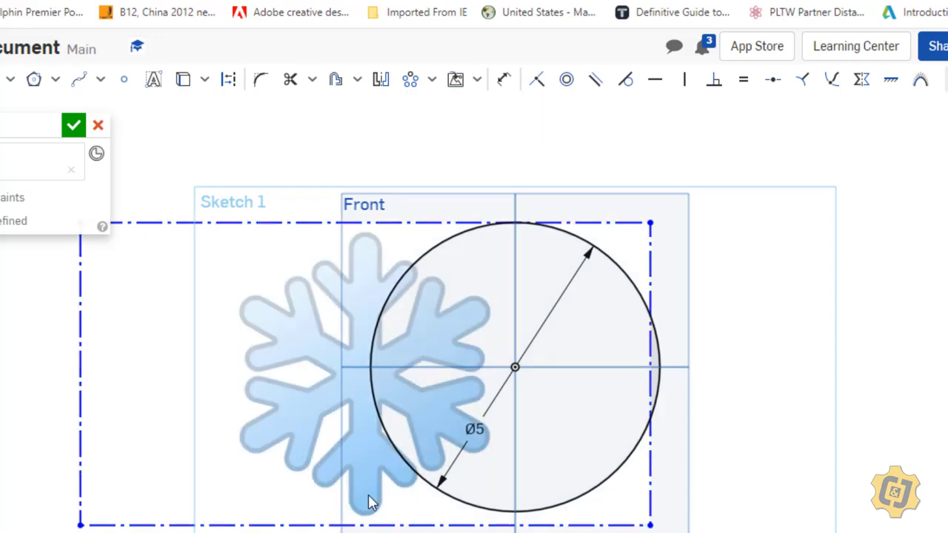
left_click_drag(389, 408, 502, 405)
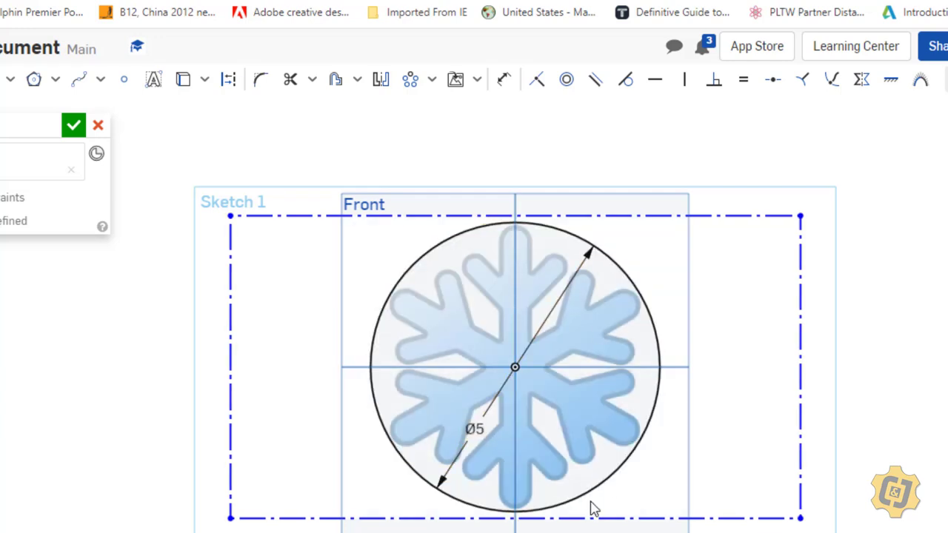
Step: Dimension the image frame's right edge, changing its height from 5.25 to 5.4 in
left_click(504, 79)
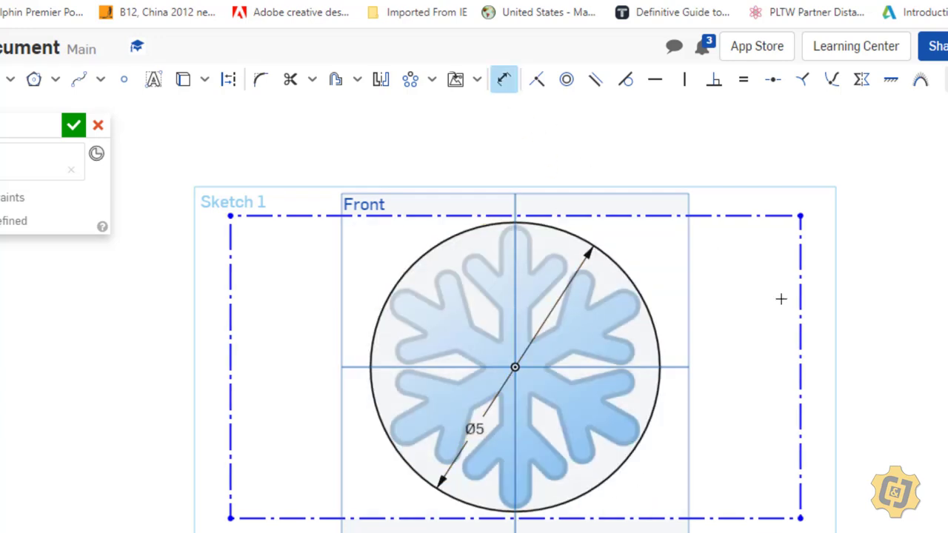
left_click(800, 316)
left_click(845, 326)
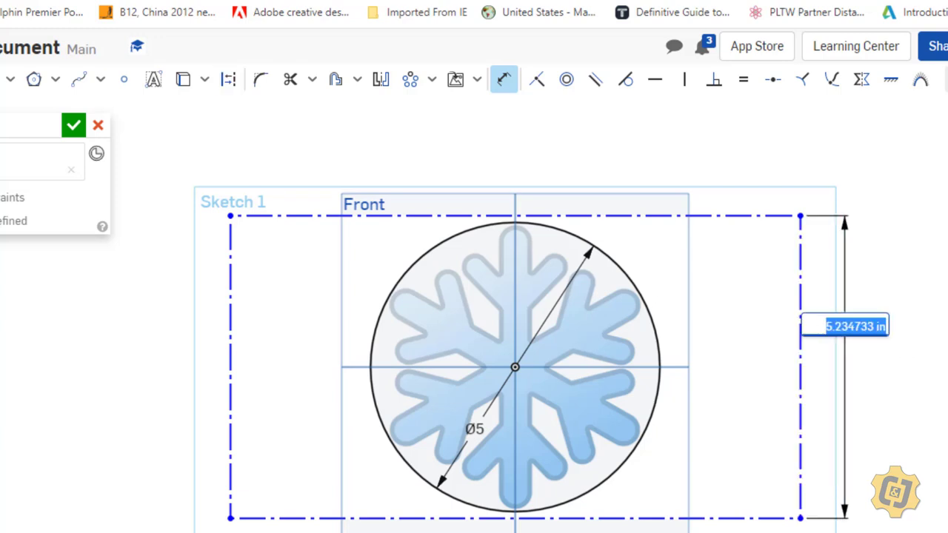
type("5.25")
key("Return")
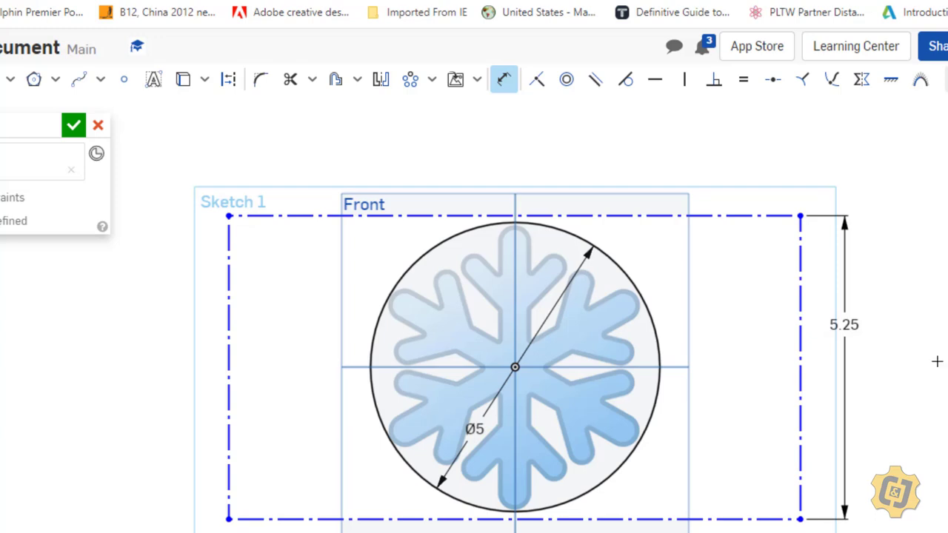
double_click(846, 325)
key("Return")
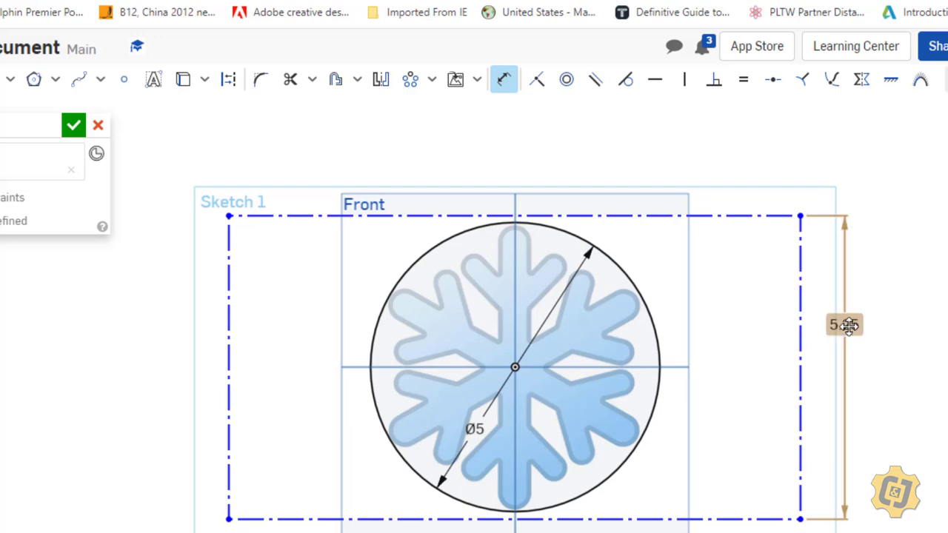
double_click(846, 324)
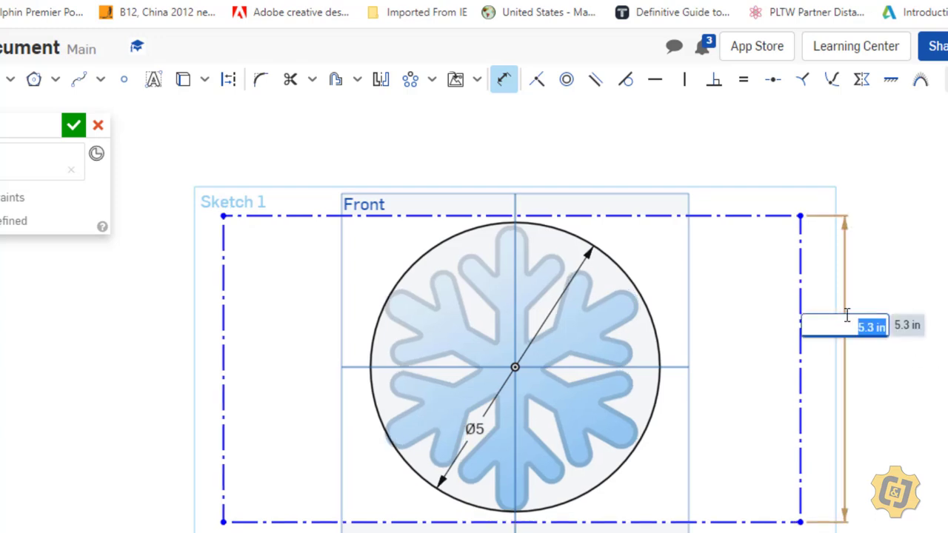
type("5.4")
key("Return")
key("Escape")
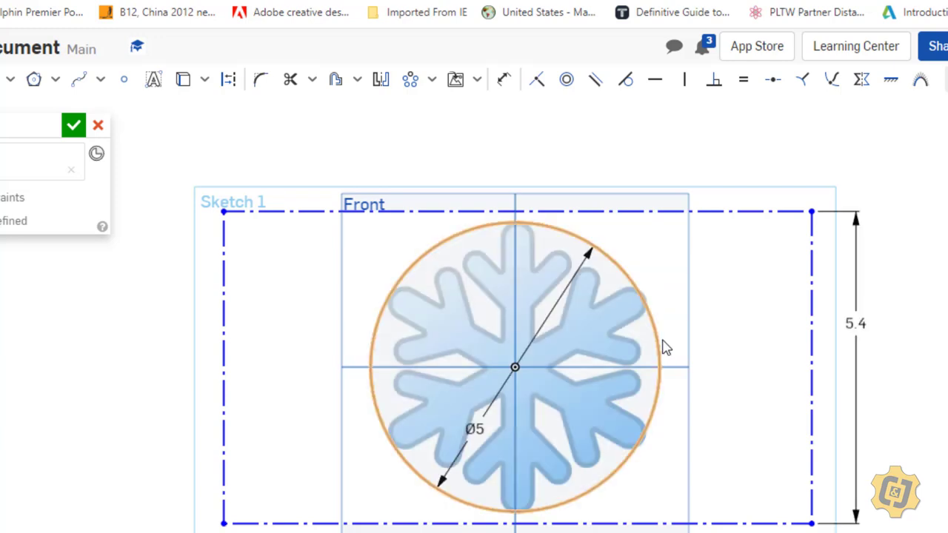
left_click(510, 380)
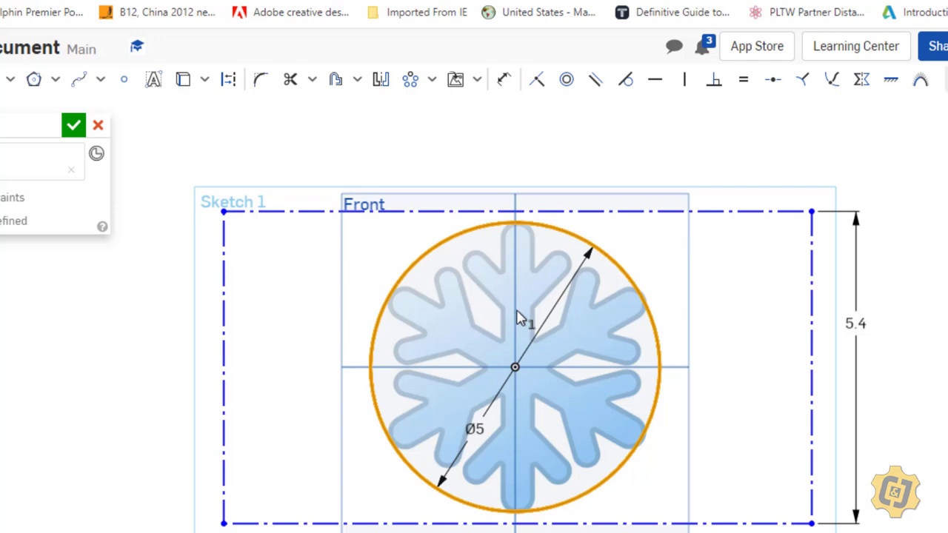
Step: Draw a small concentric hole circle at the origin and finish the sketch
left_click(766, 341)
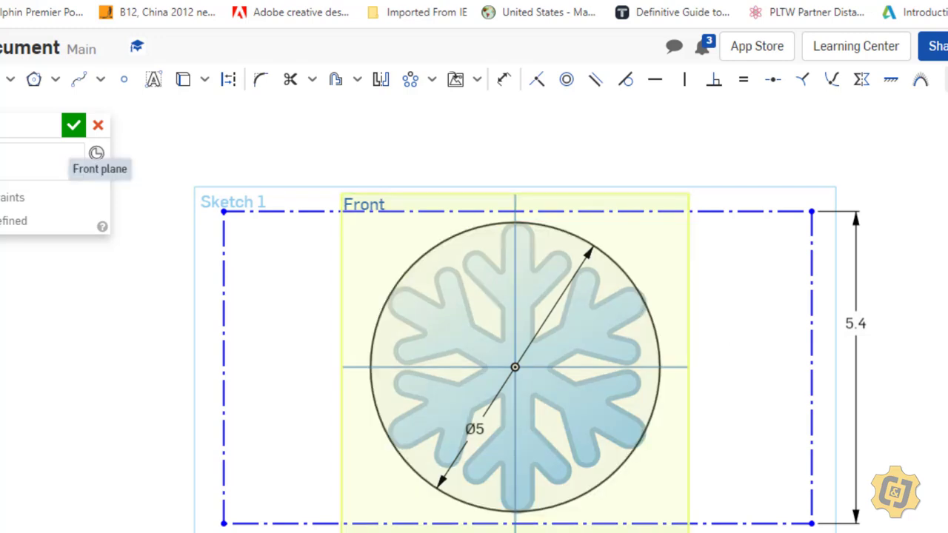
left_click(515, 367)
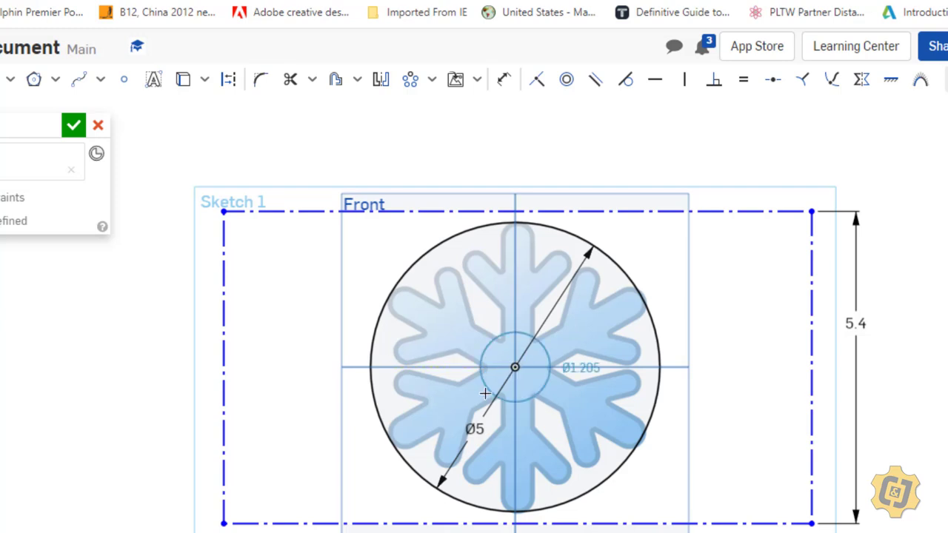
left_click(472, 387)
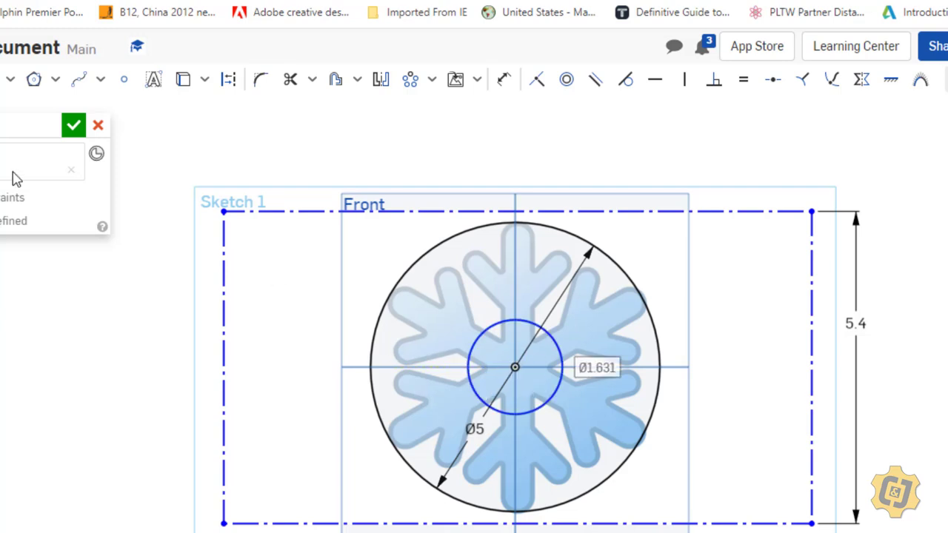
left_click(74, 126)
Step: Extrude the ring between the circles 1 in and view the disc isometrically
key("shift+e")
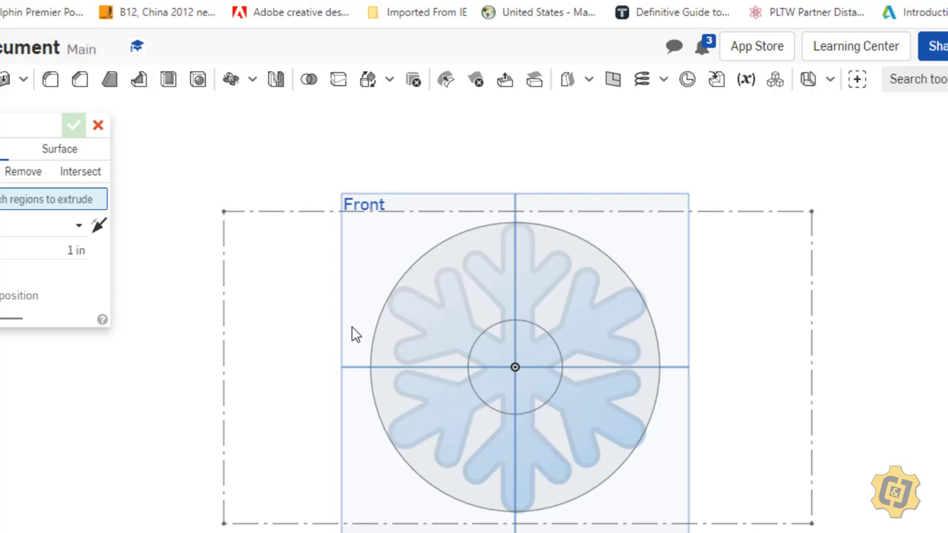
left_click(417, 334)
left_click(74, 132)
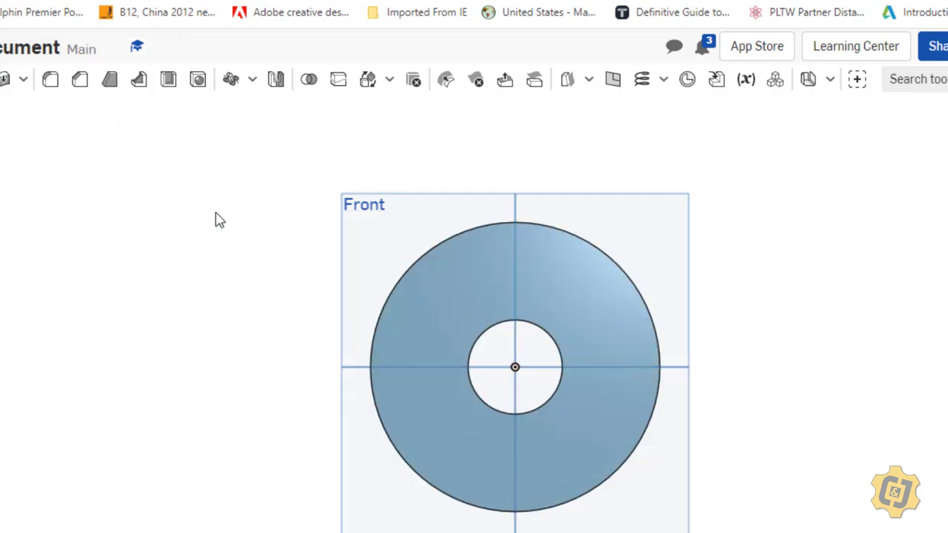
key("shift+7")
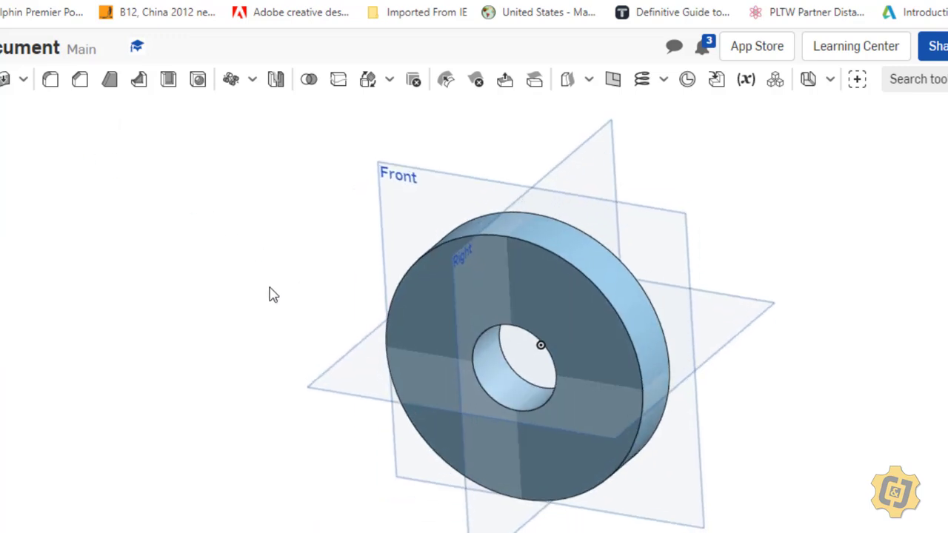